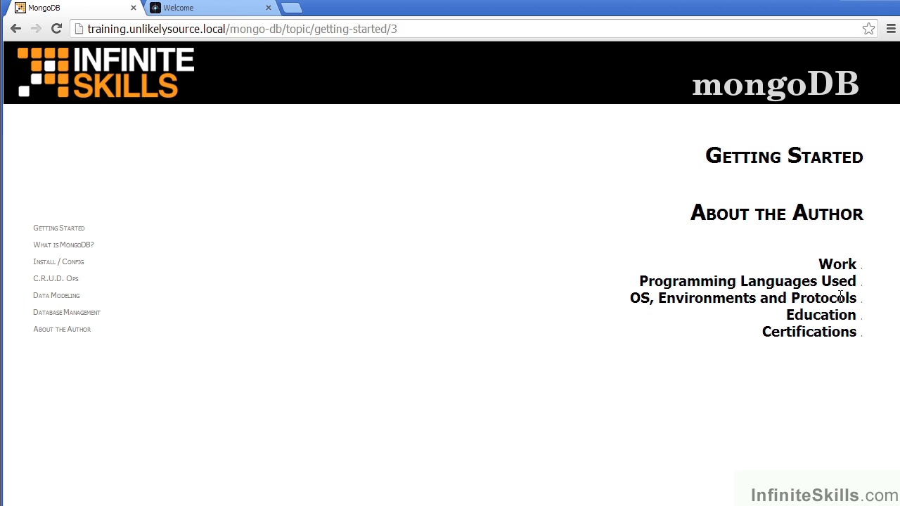
Step: Expand the Work section on the About the Author page
{"action": "left_click", "coordinate": [837, 264]}
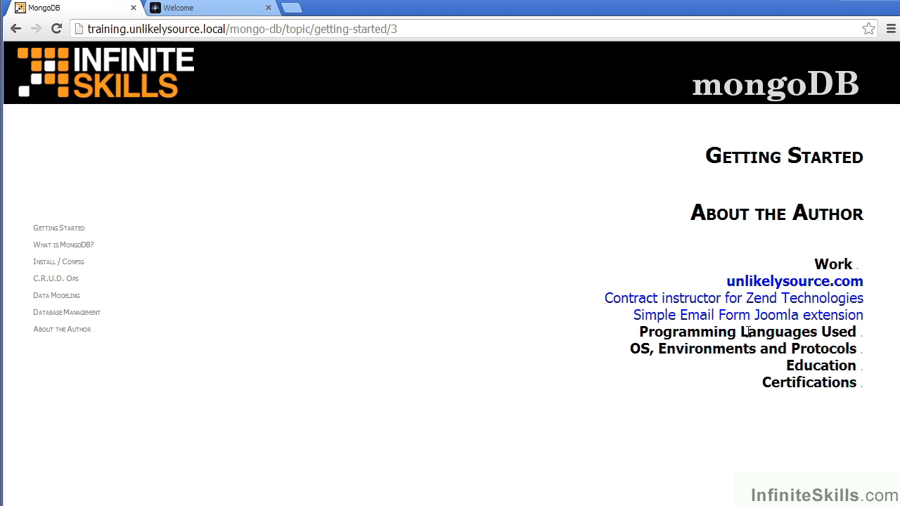
Step: Visit the unlikelysource.com welcome page, then the Zend Framework 1 and Zend Framework 2 sites
{"action": "key", "text": "ctrl+Tab"}
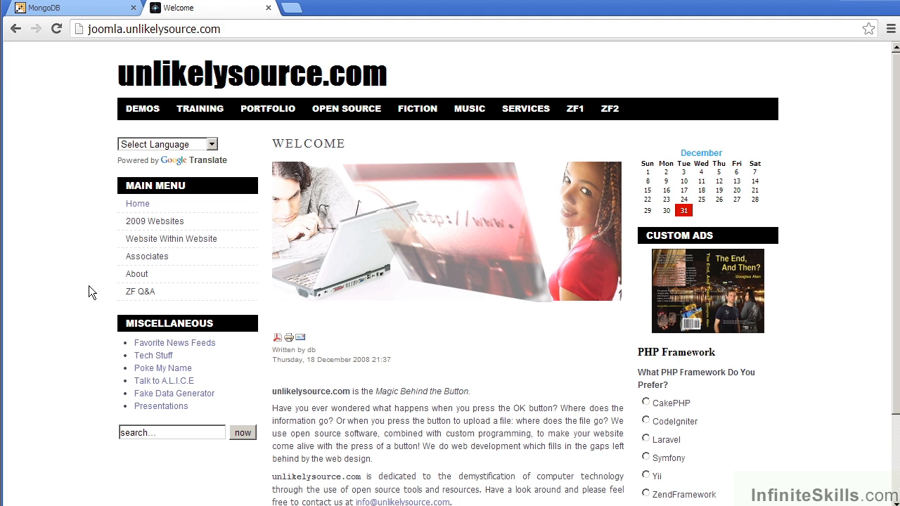
{"action": "left_click", "coordinate": [583, 116]}
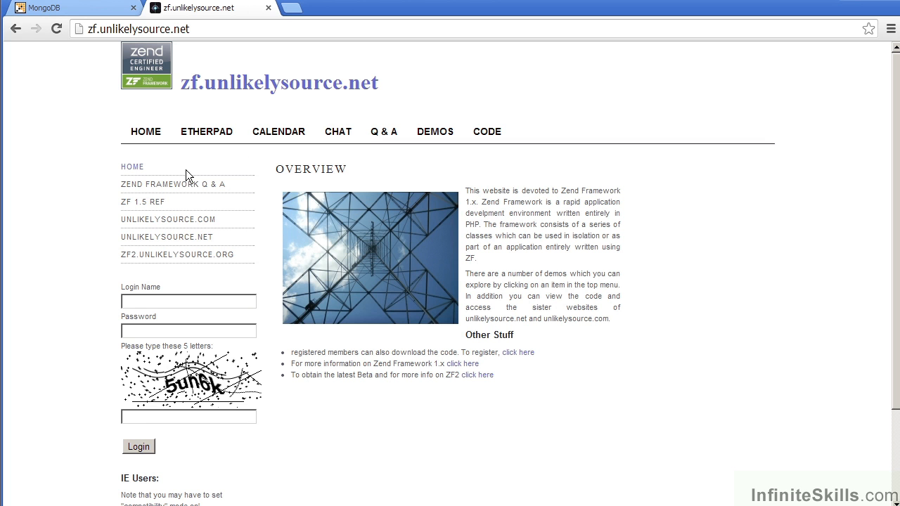
{"action": "left_click", "coordinate": [146, 257]}
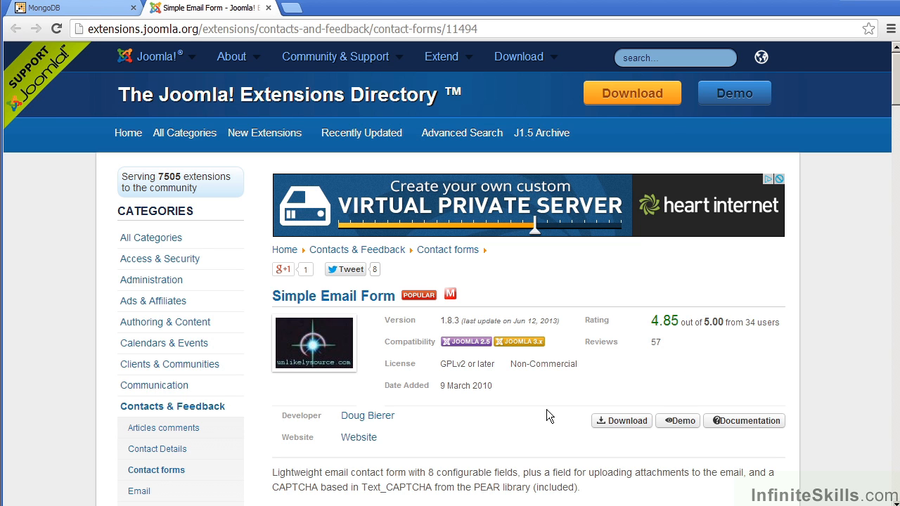
Step: Return to the training site's About the Author tab
{"action": "key", "text": "ctrl+shift+Tab"}
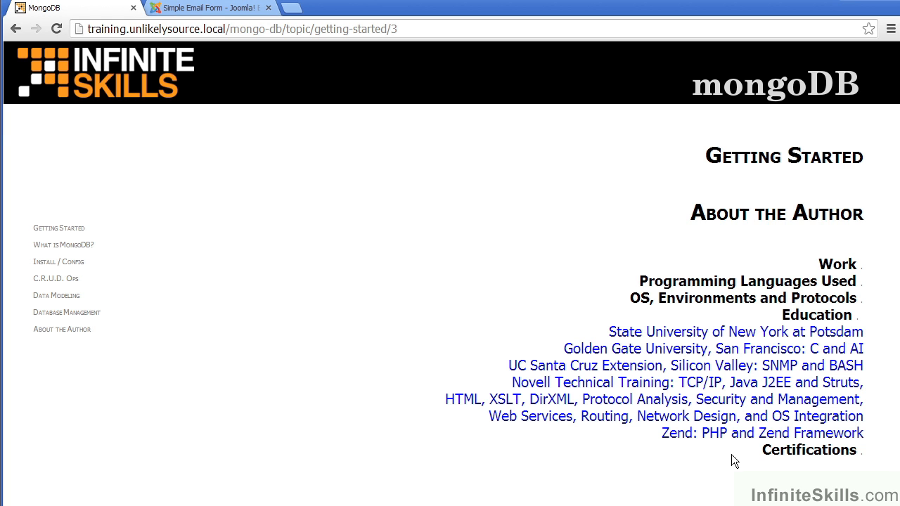
Step: Expand the Certifications section listing Zend, Novell and CompTIA certifications
{"action": "left_click", "coordinate": [731, 454]}
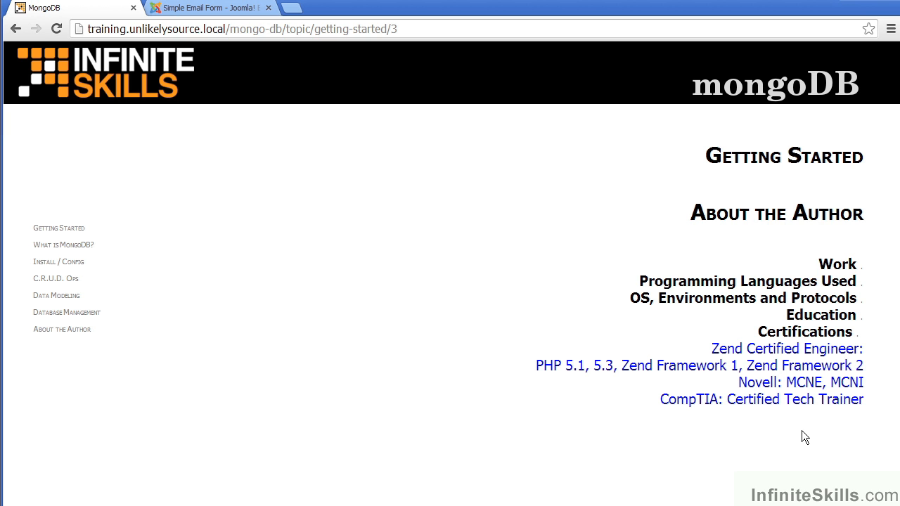
Step: View the author's biography tab briefly, then return to the About the Author page
{"action": "key", "text": "ctrl+Tab"}
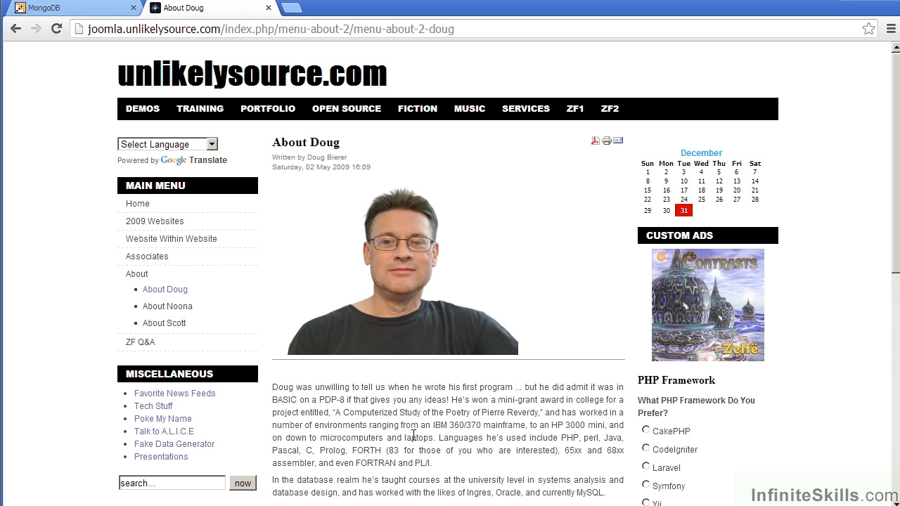
{"action": "key", "text": "ctrl+shift+Tab"}
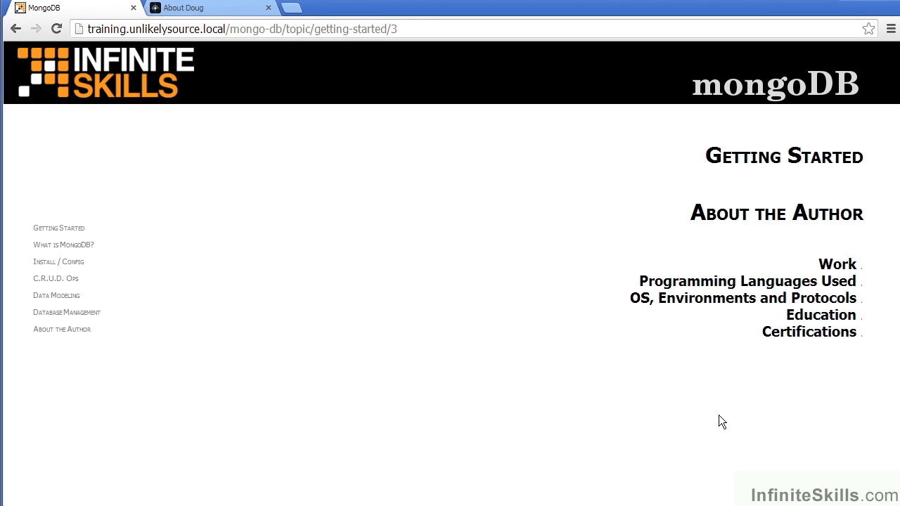